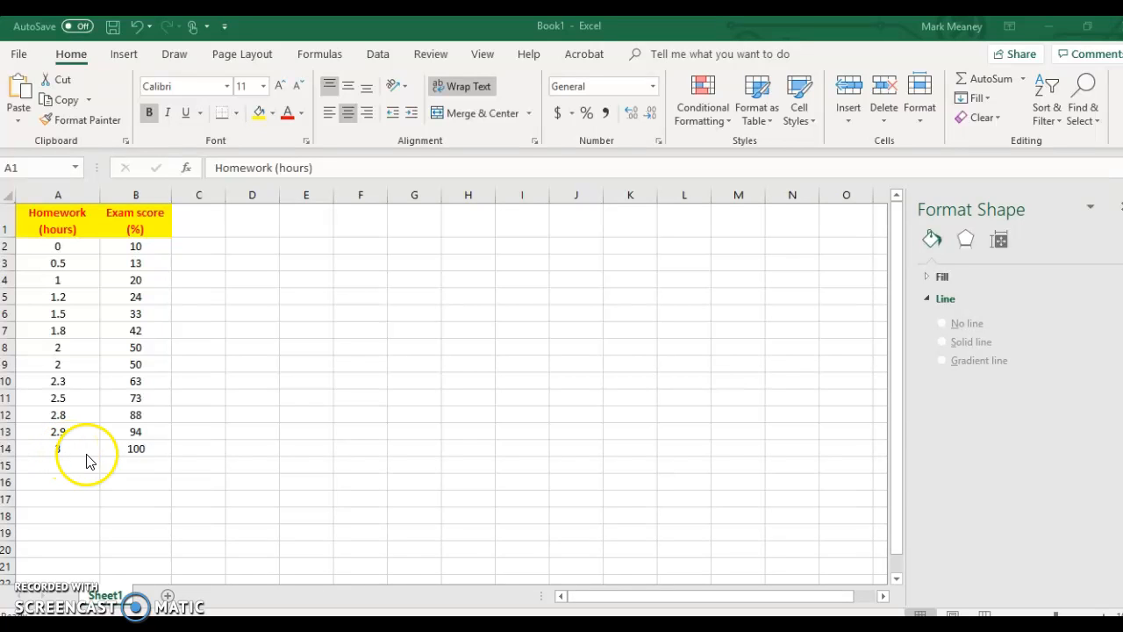
# - Insert a markers-only scatter chart from the homework hours and exam score data in A1:B14
pyautogui.click(44, 213)
pyautogui.moveTo(96, 243); pyautogui.dragTo(148, 445)
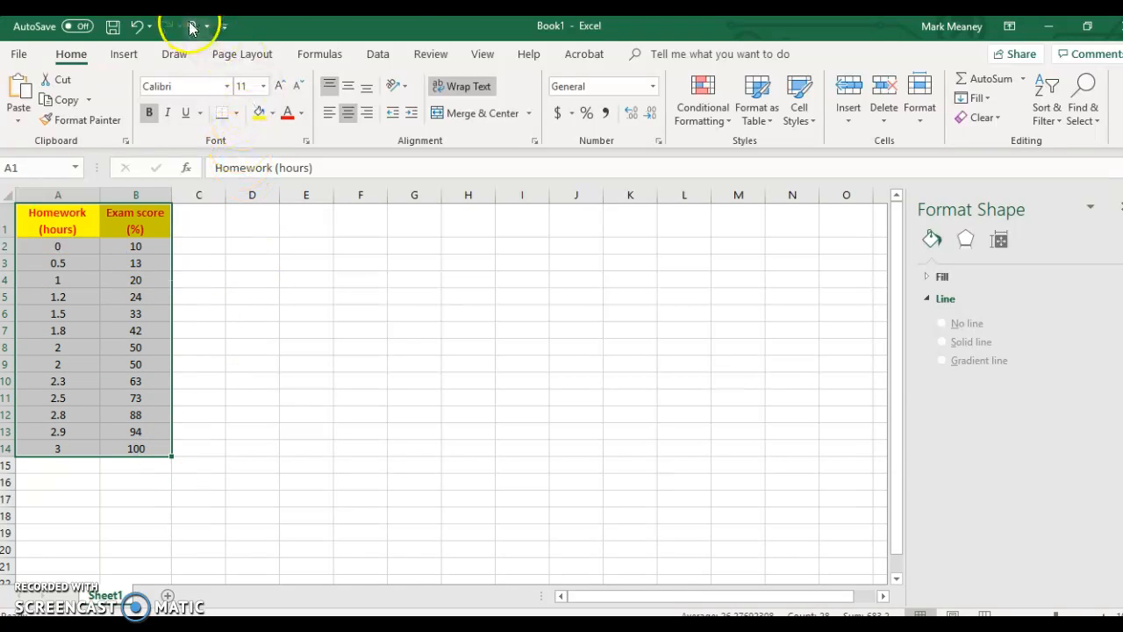
pyautogui.click(124, 54)
pyautogui.click(467, 122)
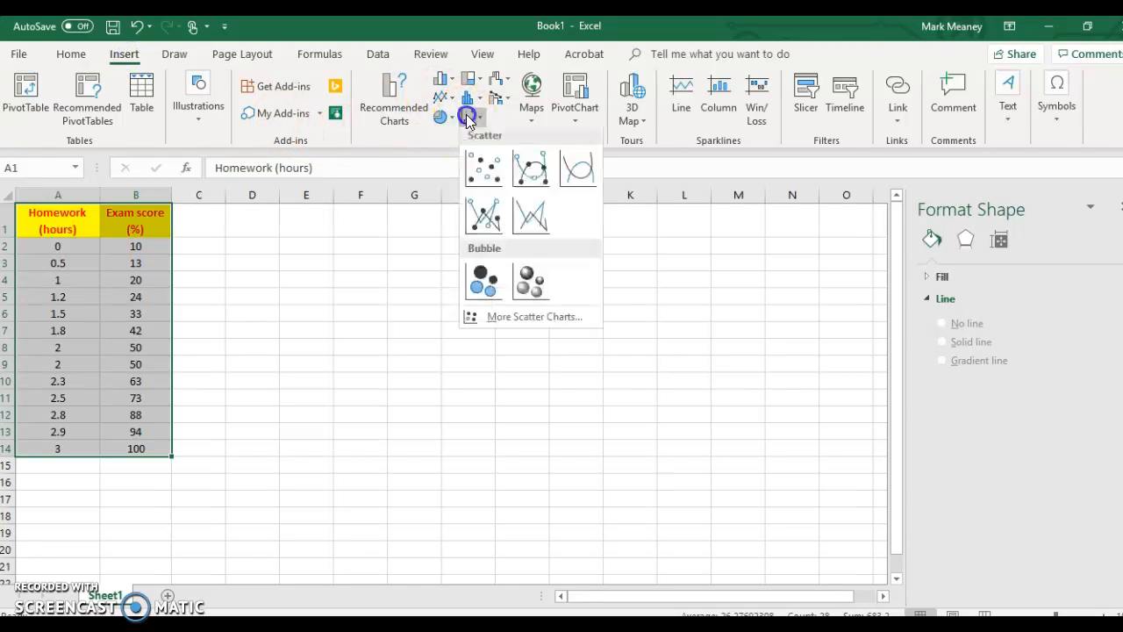
pyautogui.click(472, 164)
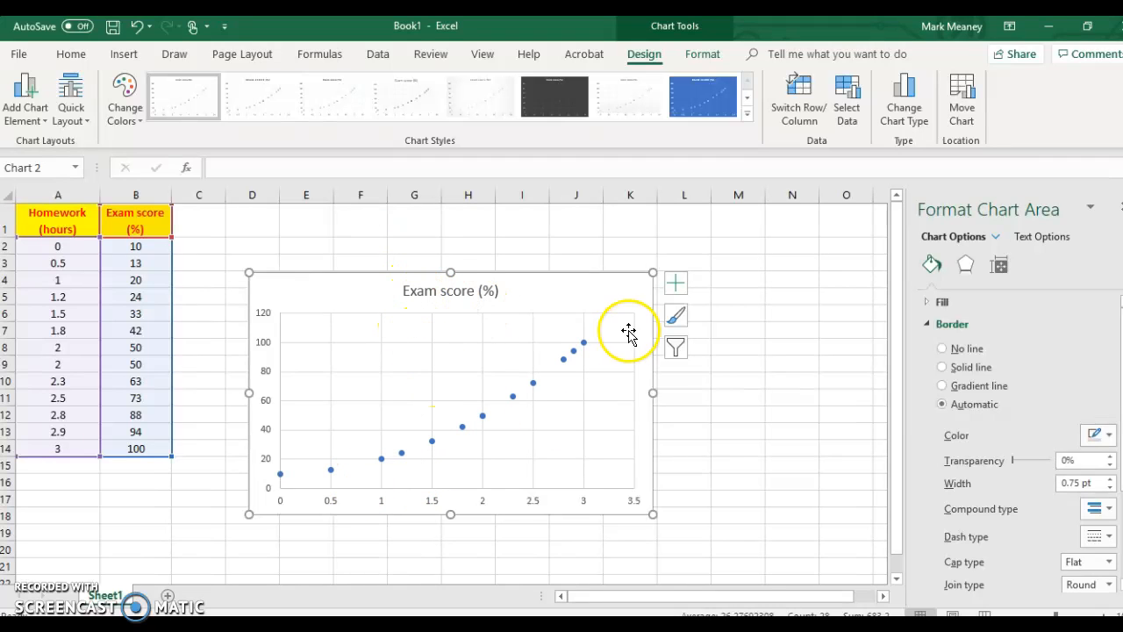
# - Add a linear trendline to the scatter chart and open its detailed formatting options
pyautogui.click(677, 284)
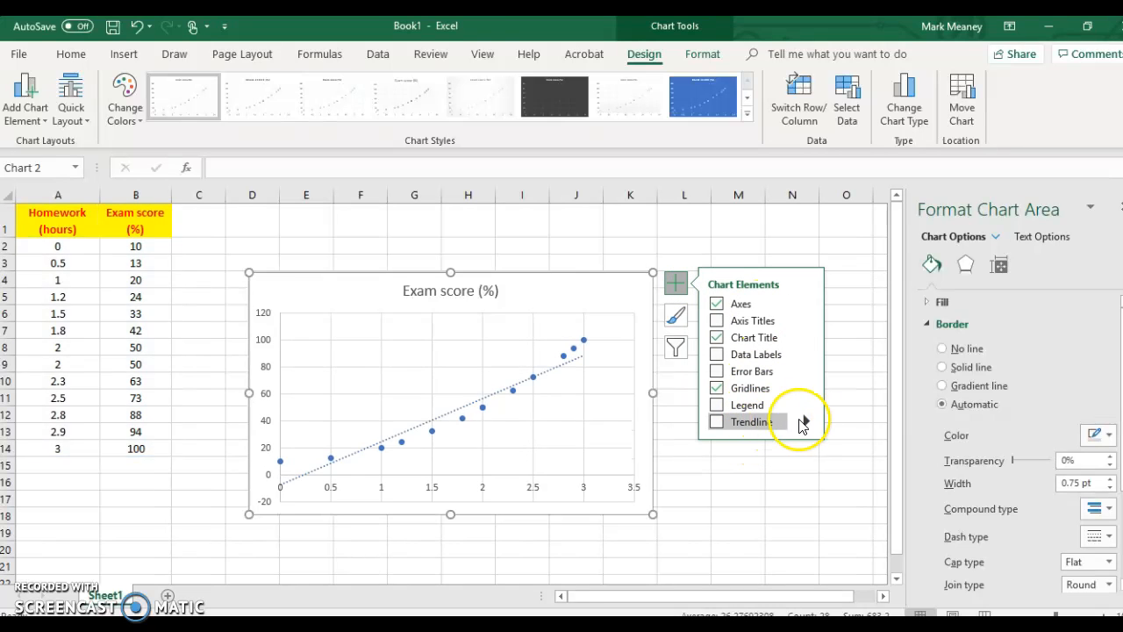
pyautogui.click(719, 422)
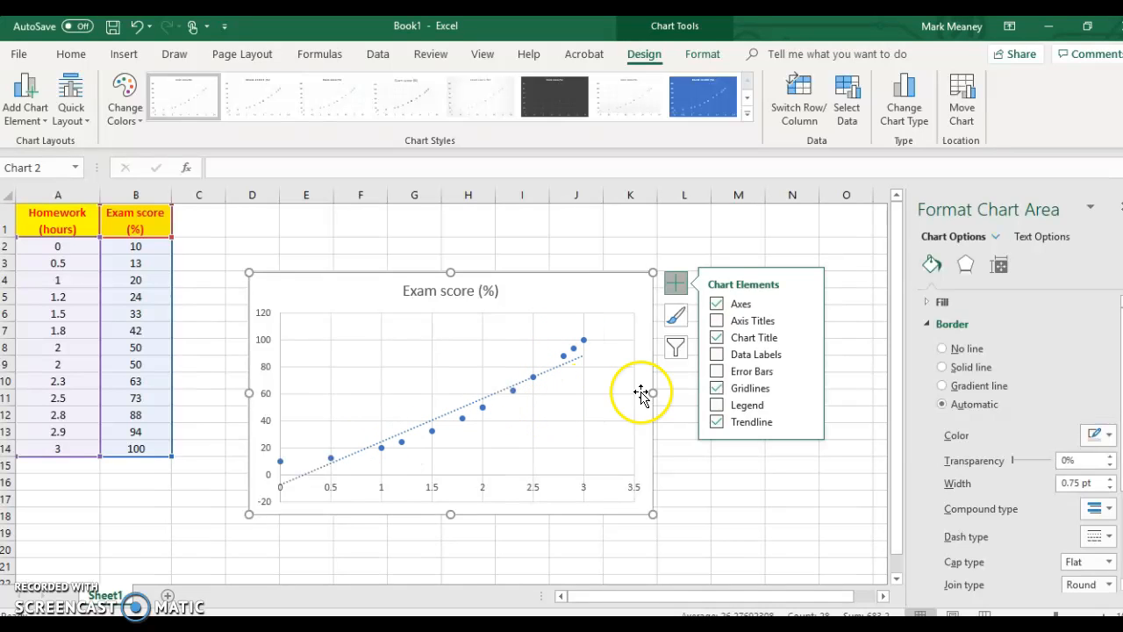
pyautogui.click(805, 423)
pyautogui.click(868, 507)
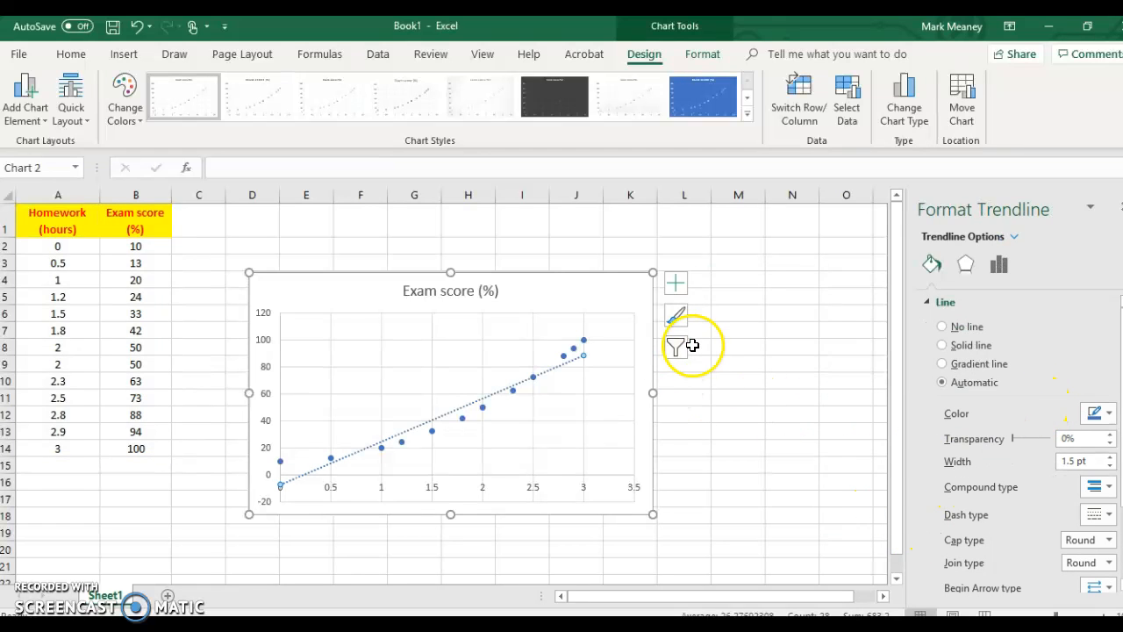
# - Display the linear trendline's equation above the line on the chart, and delete that equation label again
pyautogui.click(676, 282)
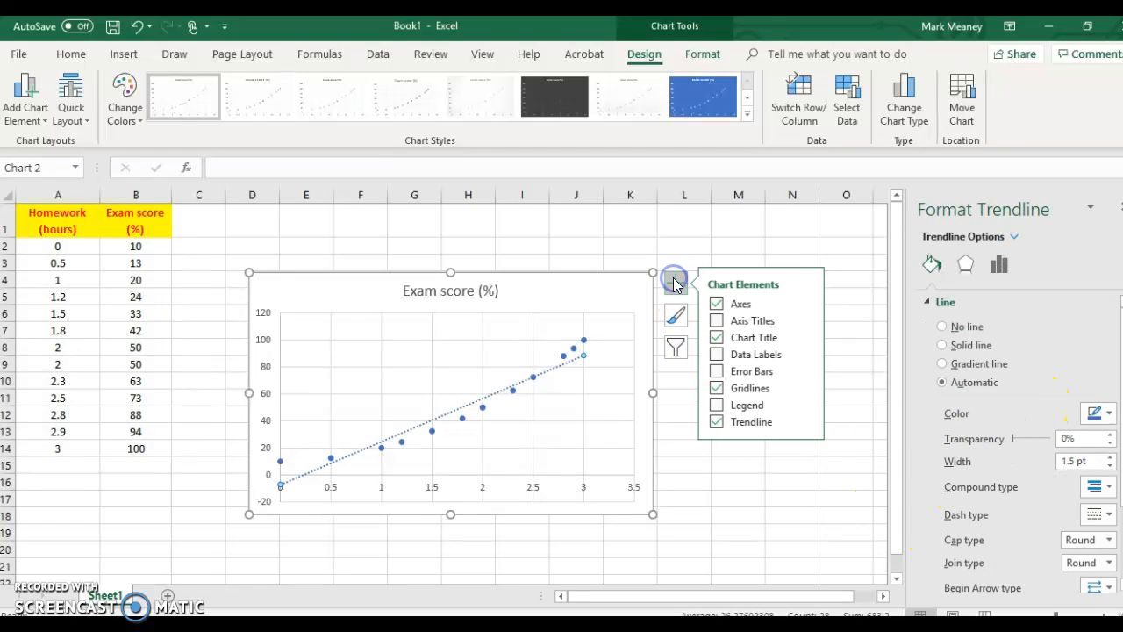
pyautogui.click(808, 423)
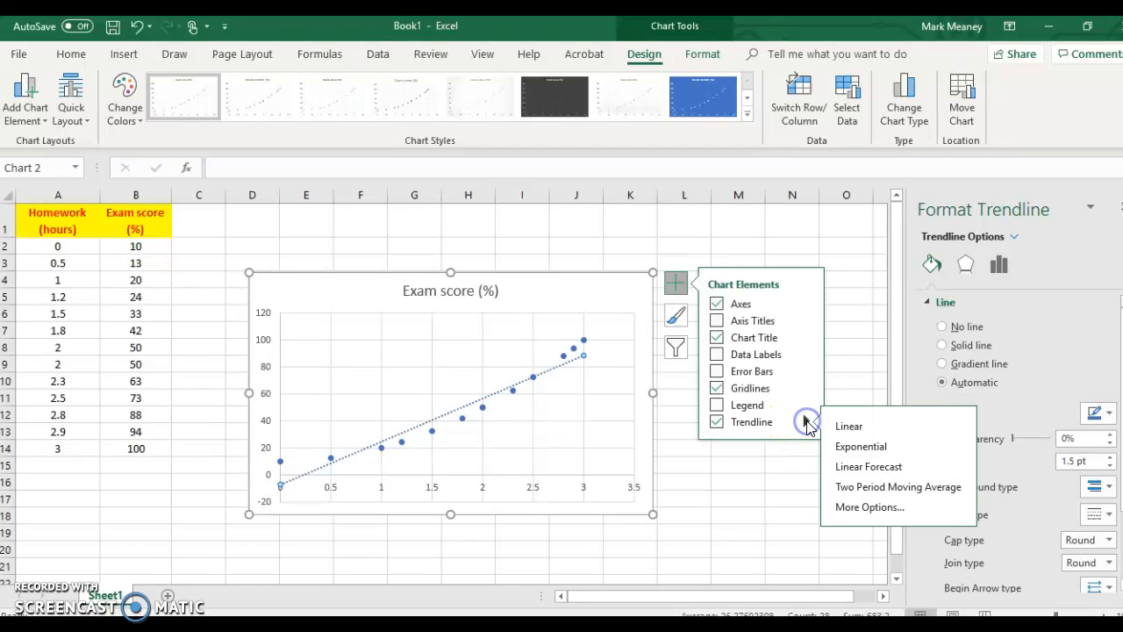
pyautogui.click(869, 507)
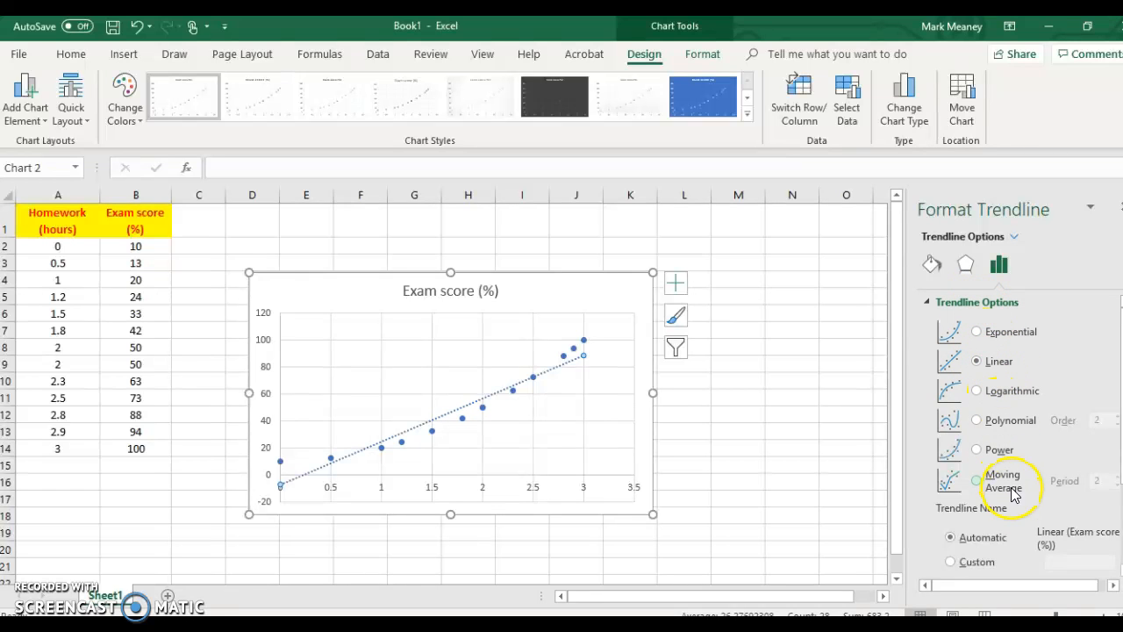
pyautogui.scroll(-3, 996, 409)
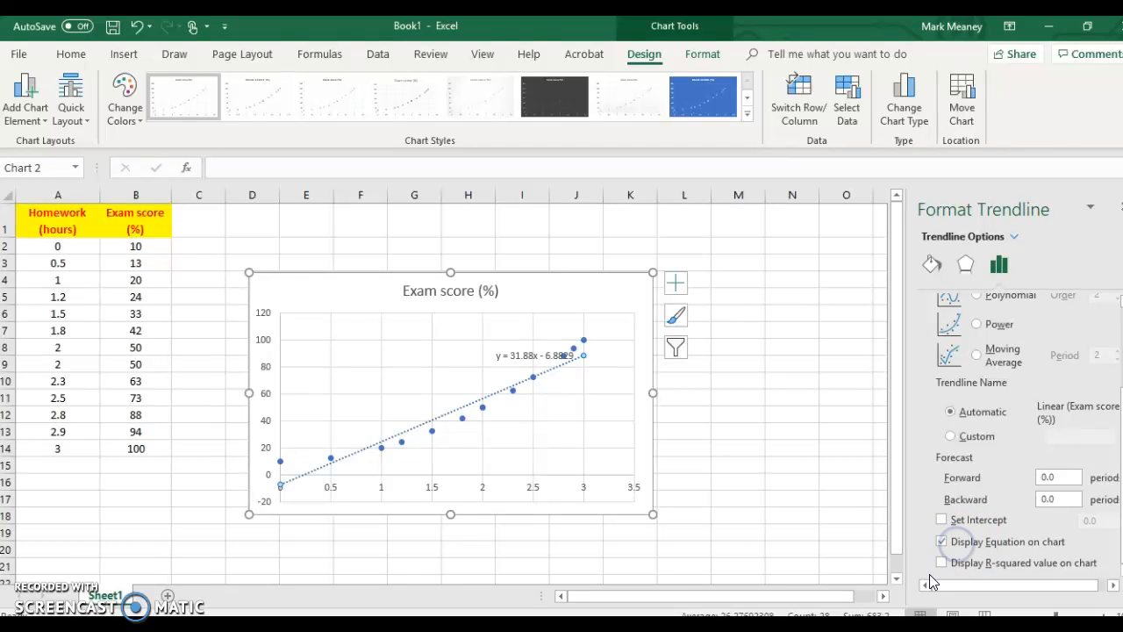
pyautogui.moveTo(518, 355); pyautogui.dragTo(497, 332)
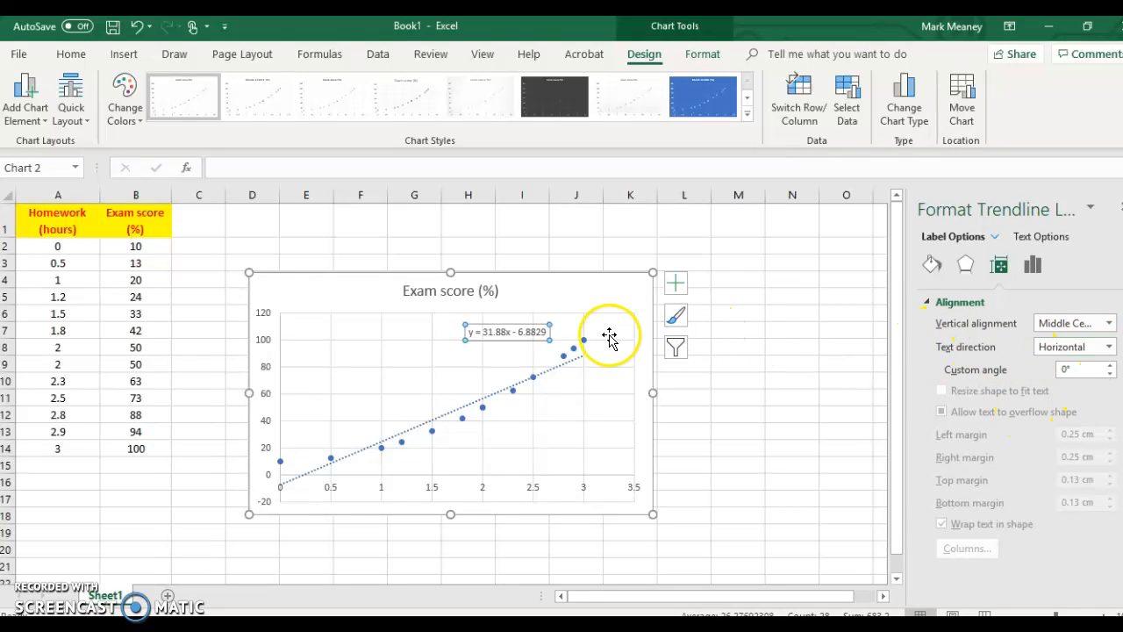
pyautogui.press('Delete')
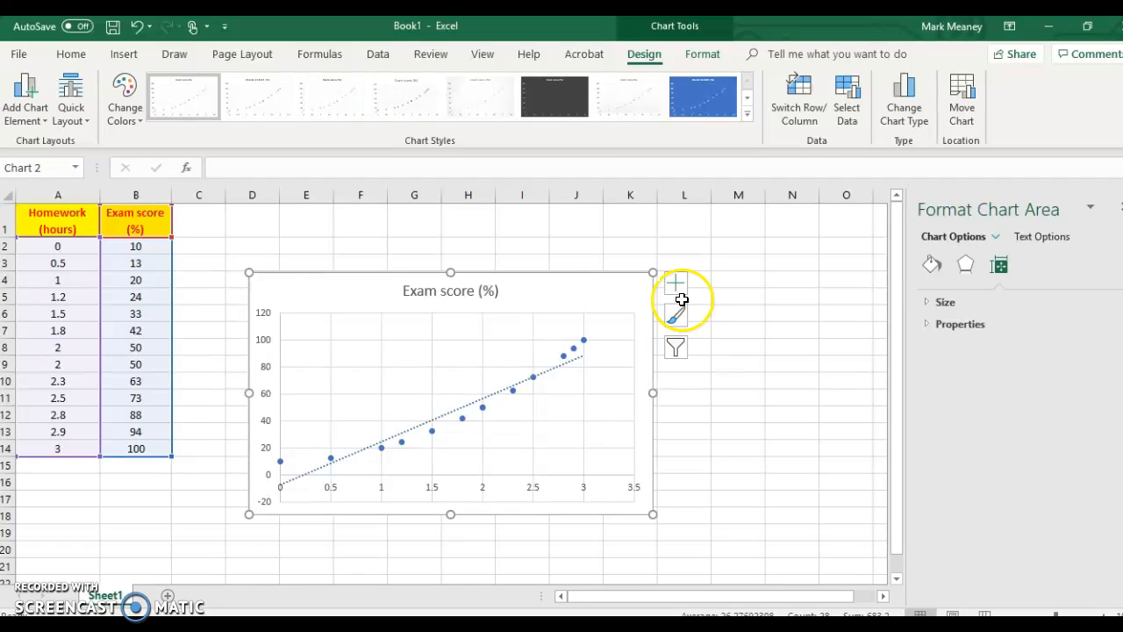
# - Try fitting an exponential trendline to the exam score data through the detailed trendline options
pyautogui.click(678, 284)
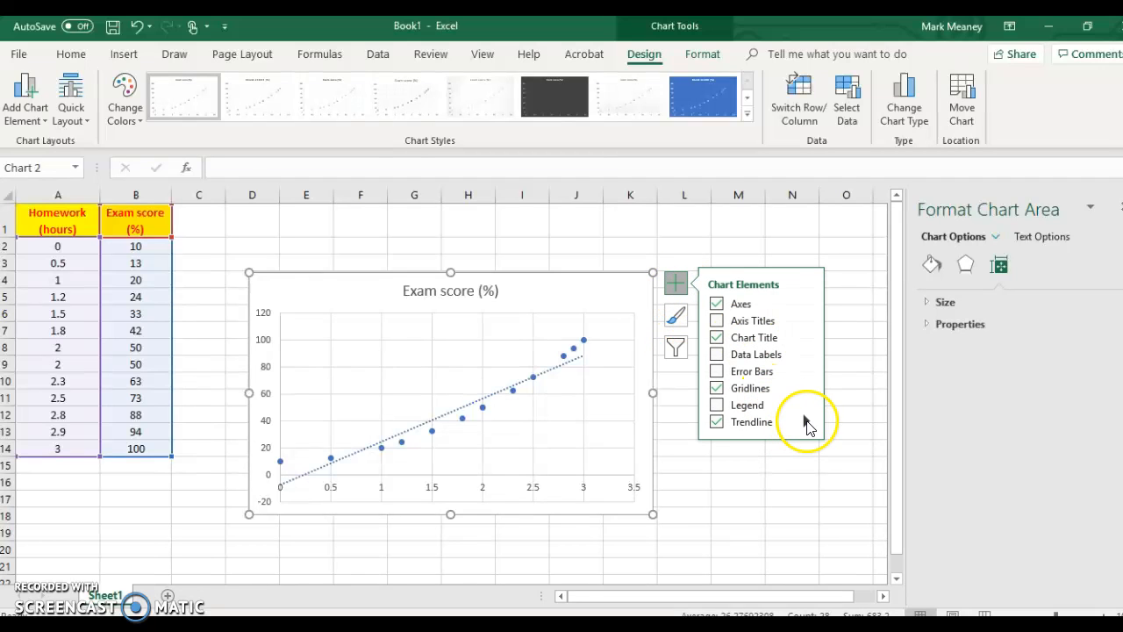
pyautogui.click(807, 422)
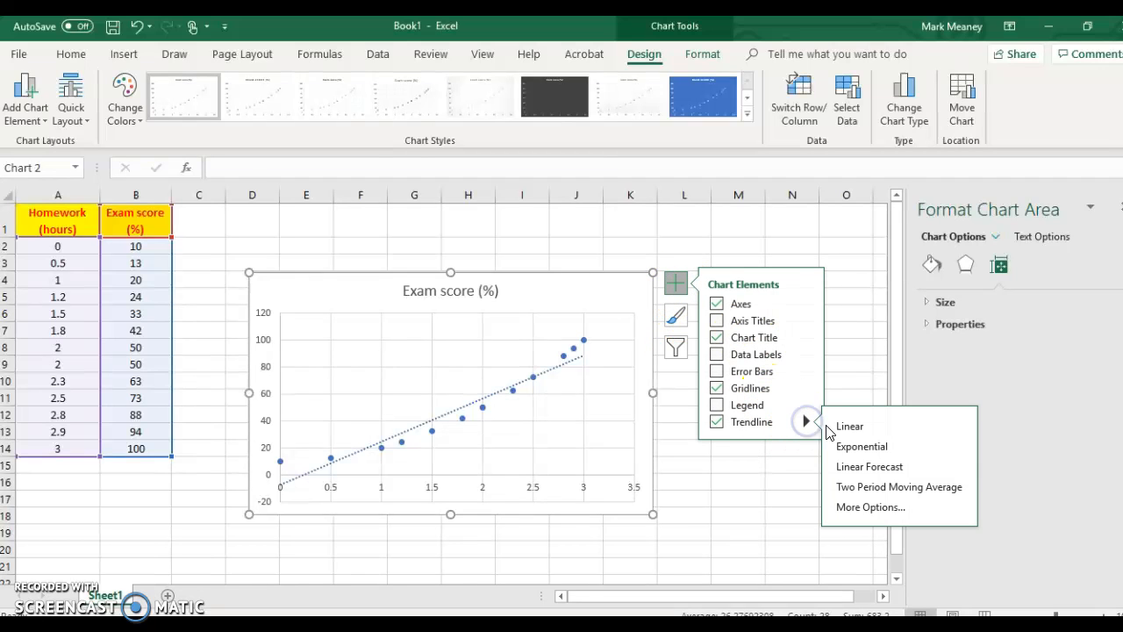
pyautogui.click(877, 506)
pyautogui.click(1003, 337)
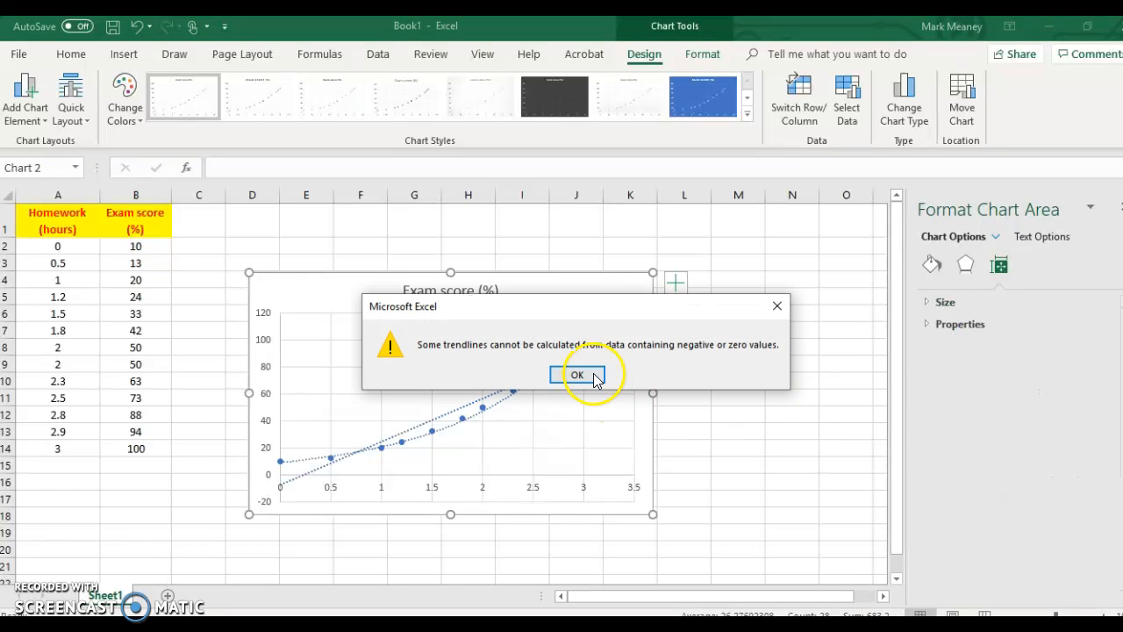
pyautogui.click(580, 375)
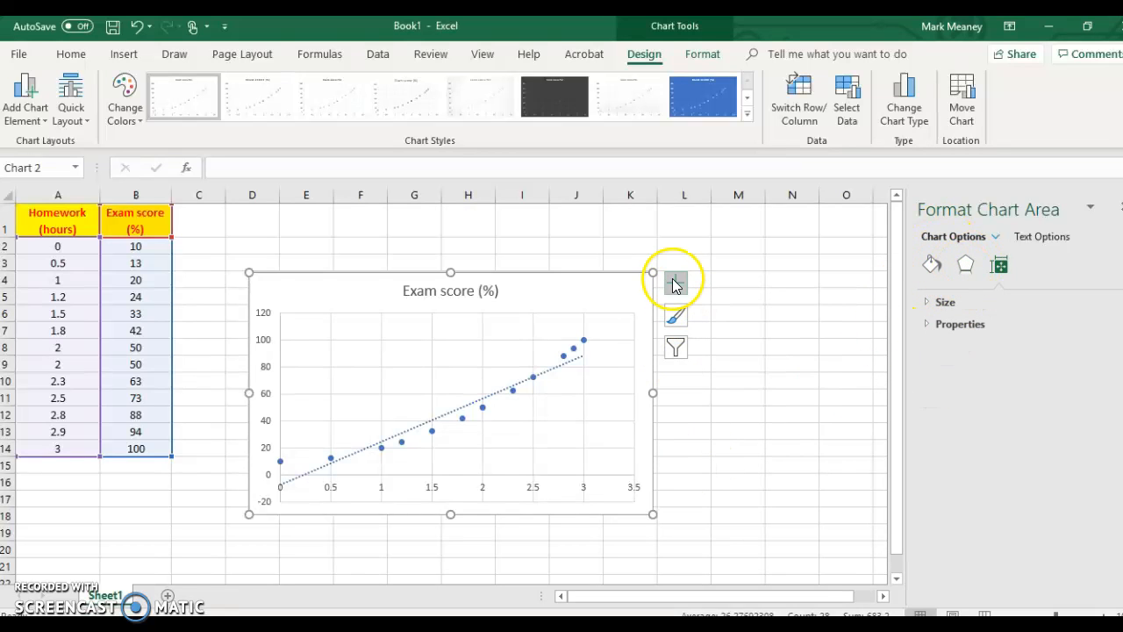
# - Try fitting a power trendline to the exam score data, repeating the attempt once
pyautogui.click(676, 283)
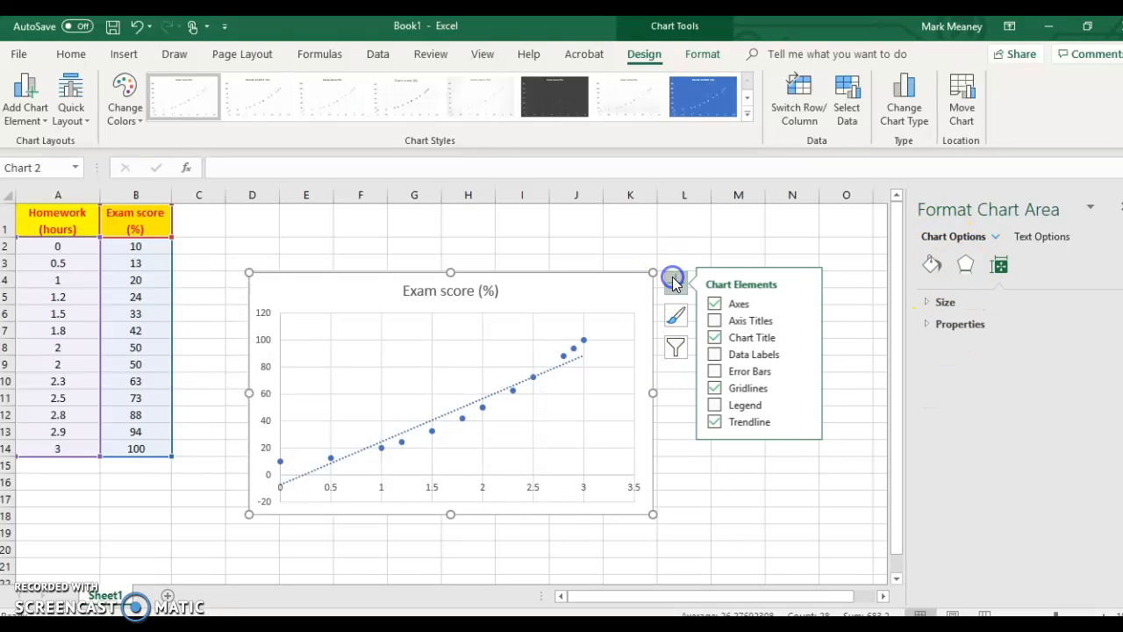
pyautogui.click(806, 421)
pyautogui.click(873, 507)
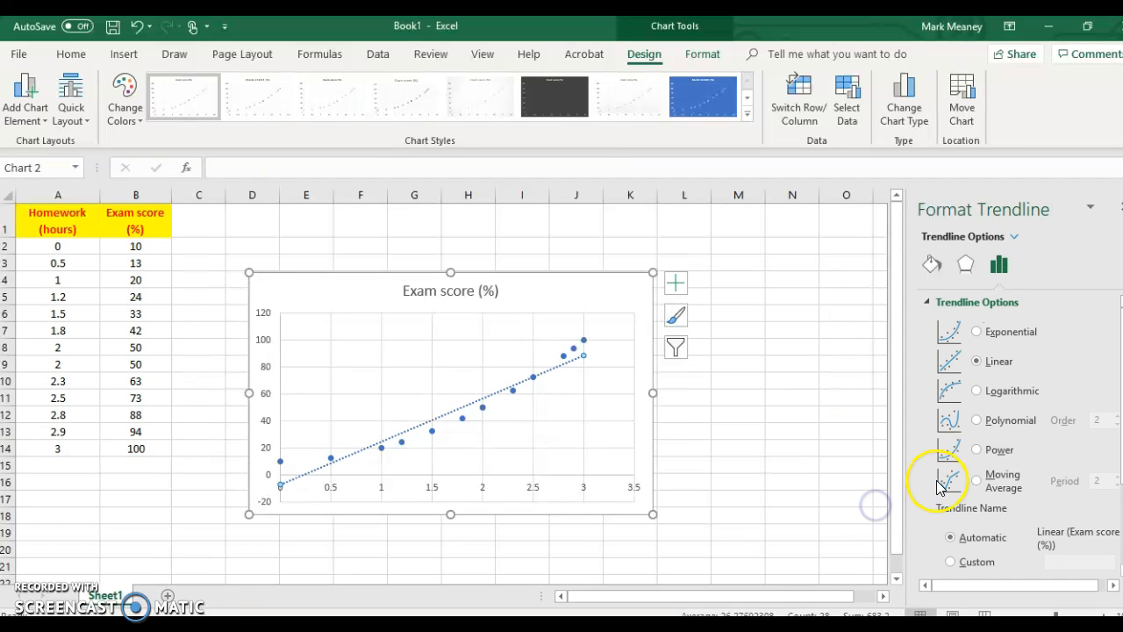
pyautogui.click(995, 450)
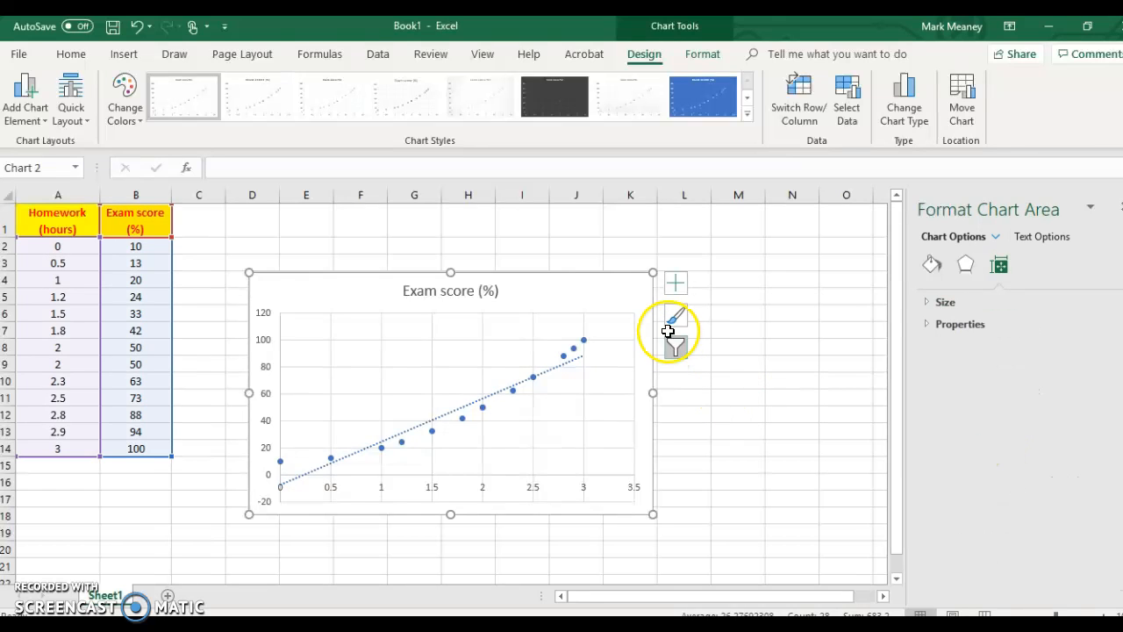
pyautogui.click(676, 282)
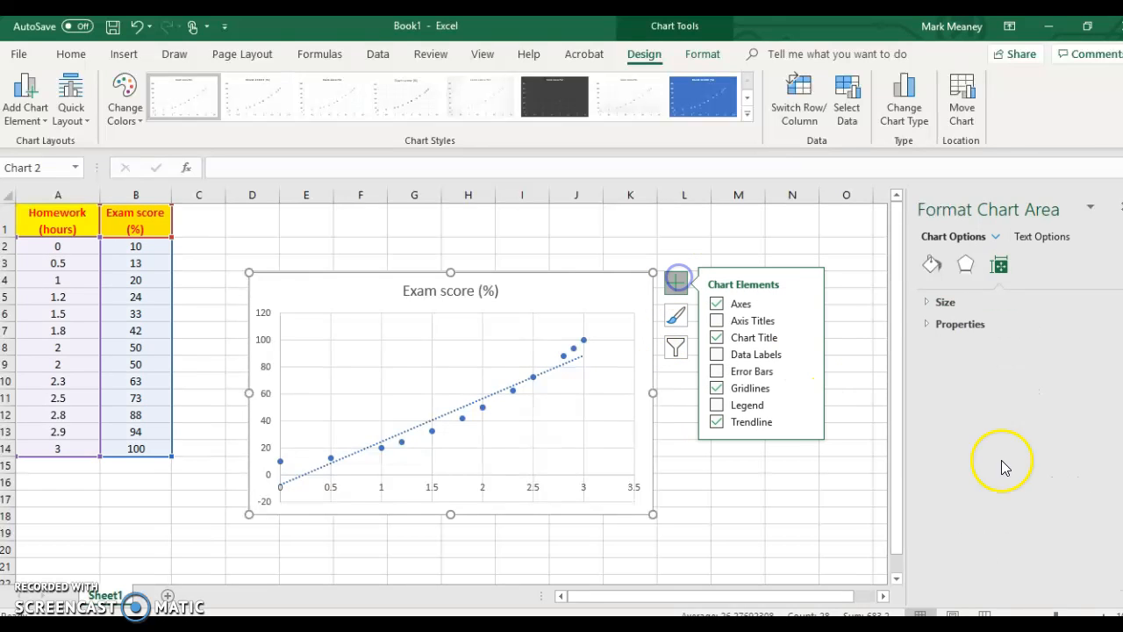
pyautogui.click(806, 421)
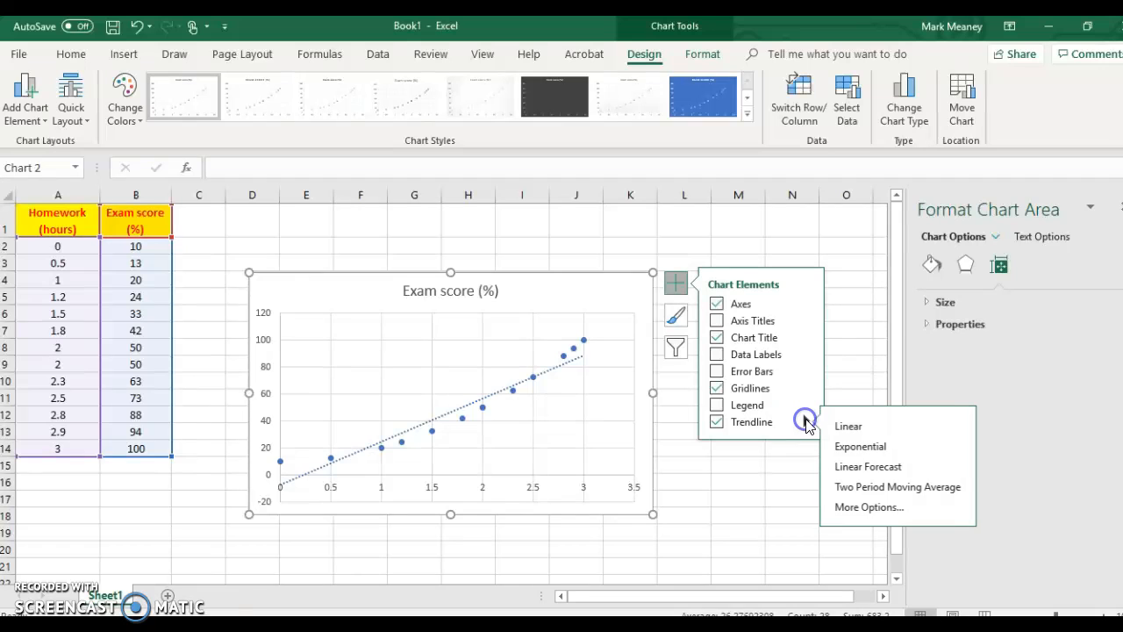
pyautogui.click(868, 507)
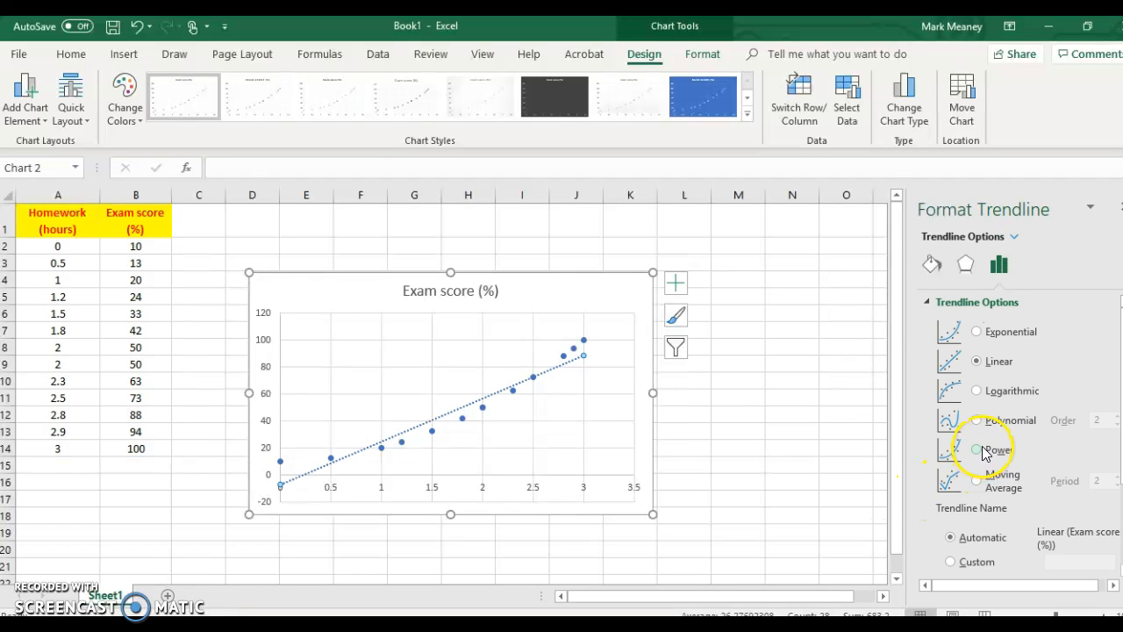
pyautogui.click(978, 451)
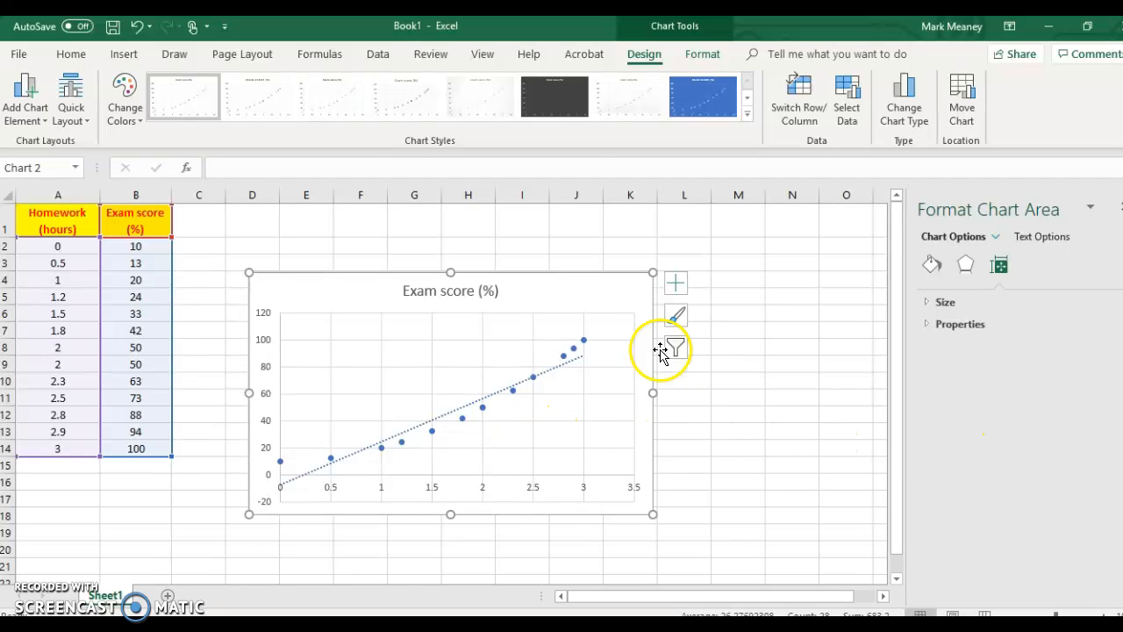
# - Add a polynomial trendline of order 2 to the exam score chart
pyautogui.click(680, 287)
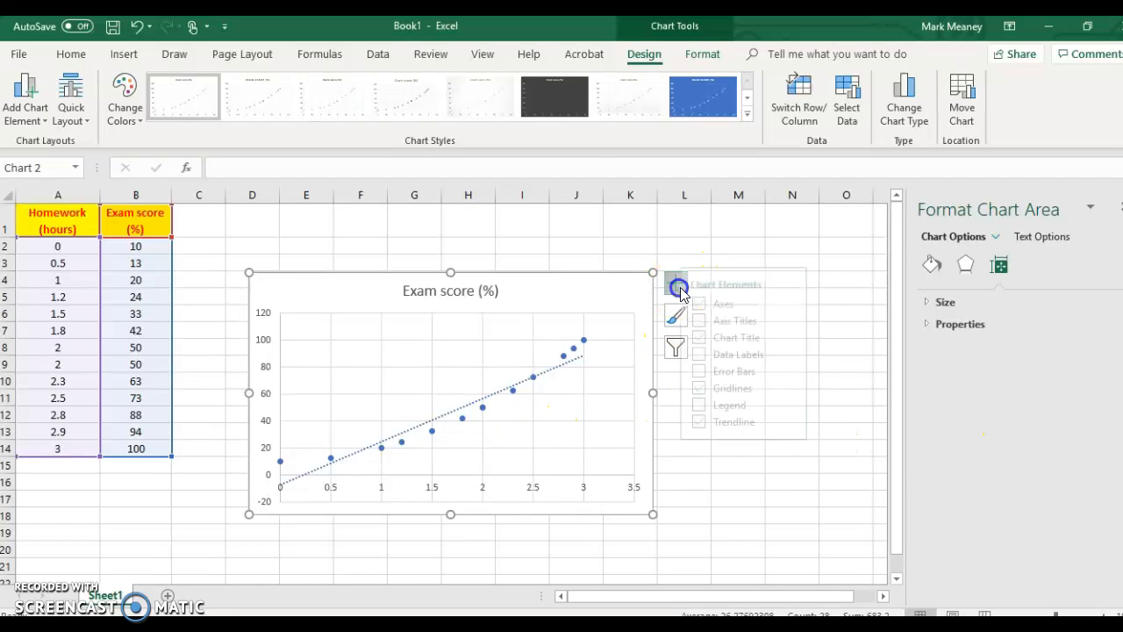
pyautogui.click(807, 424)
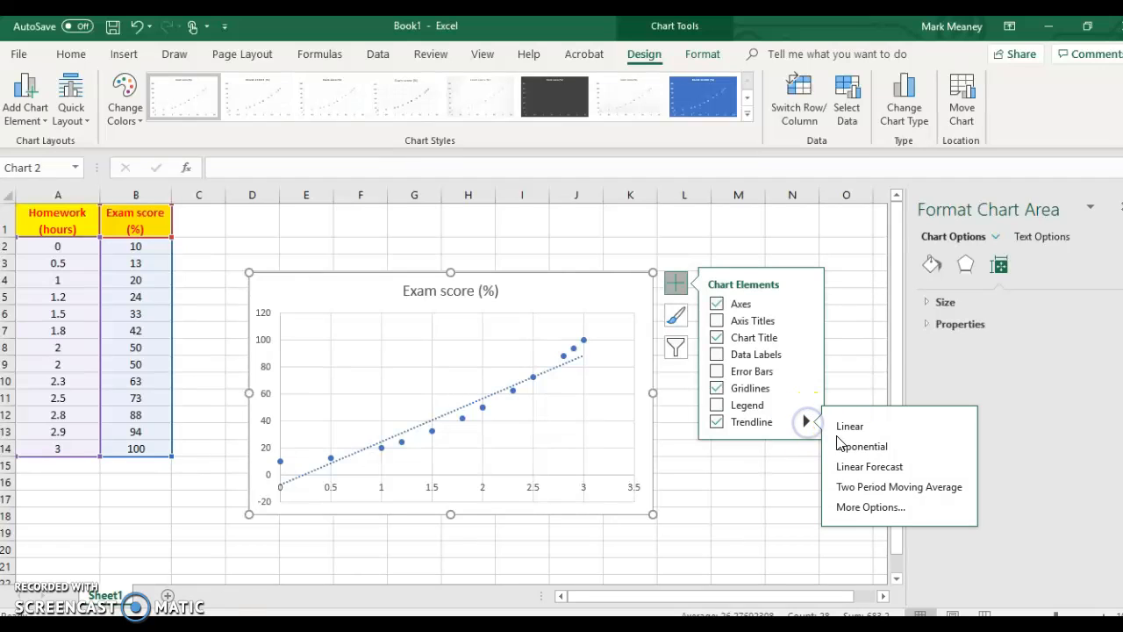
pyautogui.click(873, 505)
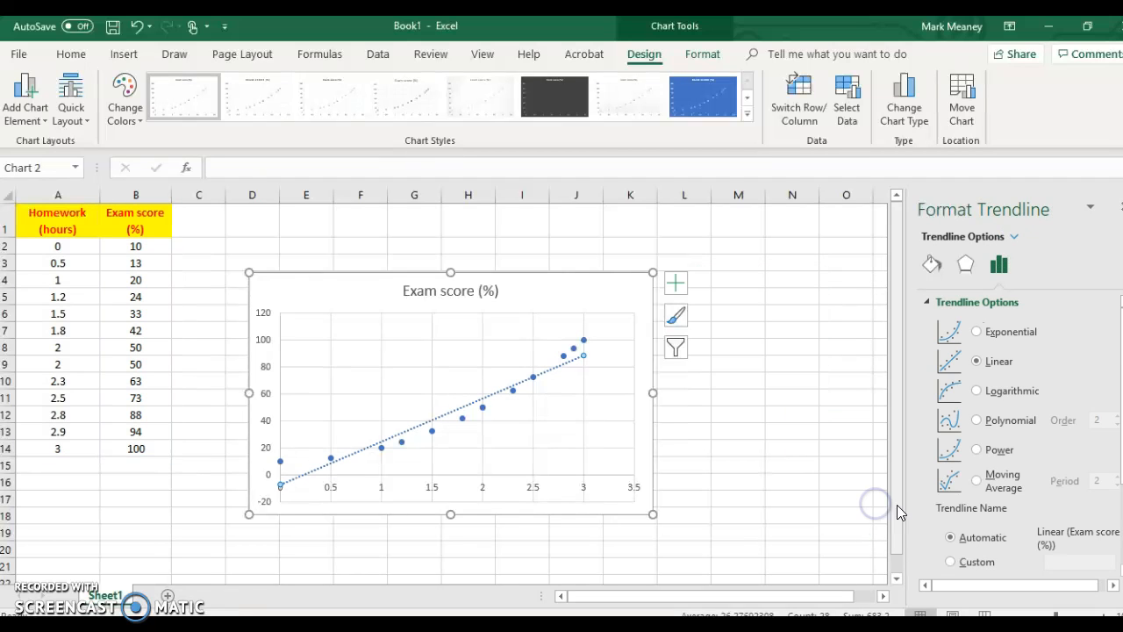
pyautogui.click(977, 421)
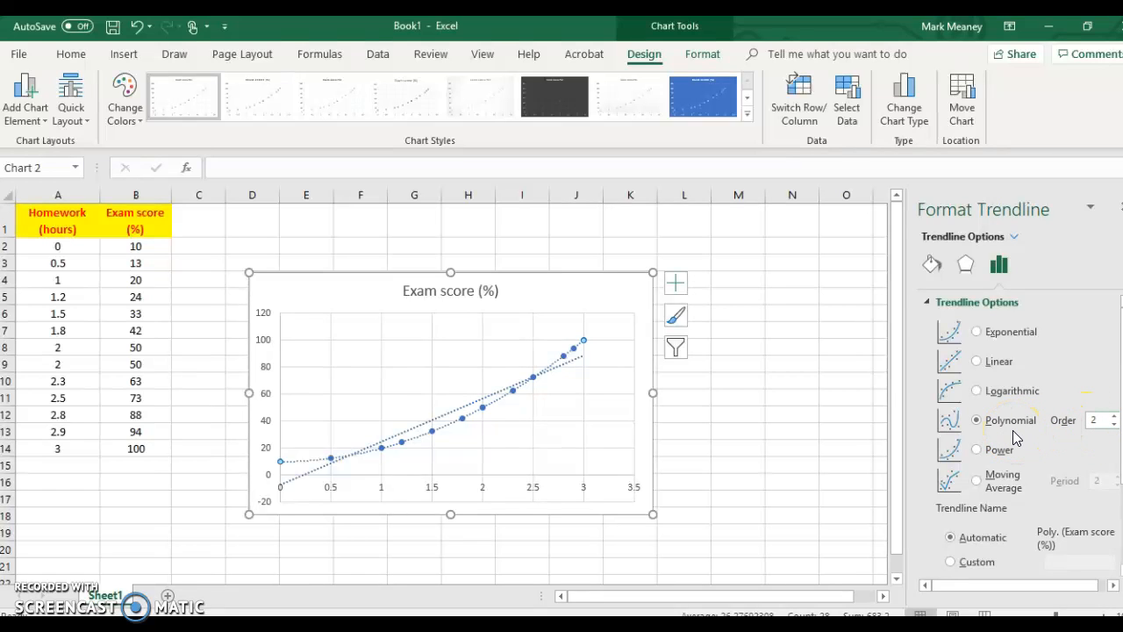
pyautogui.click(1104, 426)
# - Display the polynomial trendline's equation on the chart and move it just below the chart title
pyautogui.scroll(-3, 996, 466)
pyautogui.click(968, 546)
pyautogui.moveTo(519, 348); pyautogui.dragTo(466, 335)
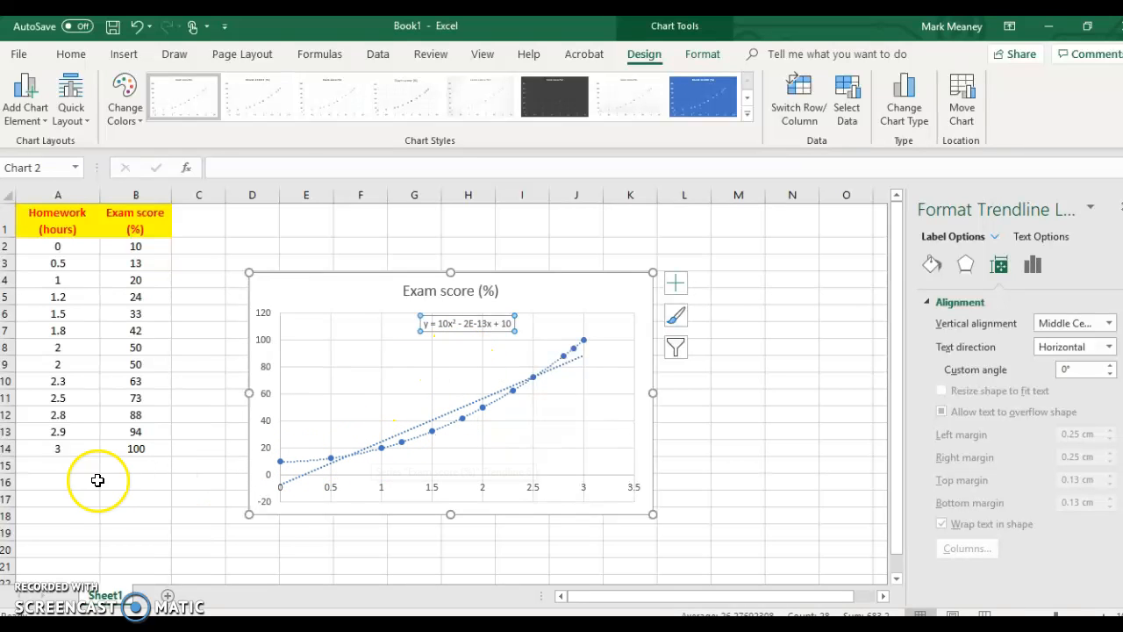
# - Enter 1.5 as the homework hours in cell A16
pyautogui.click(70, 483)
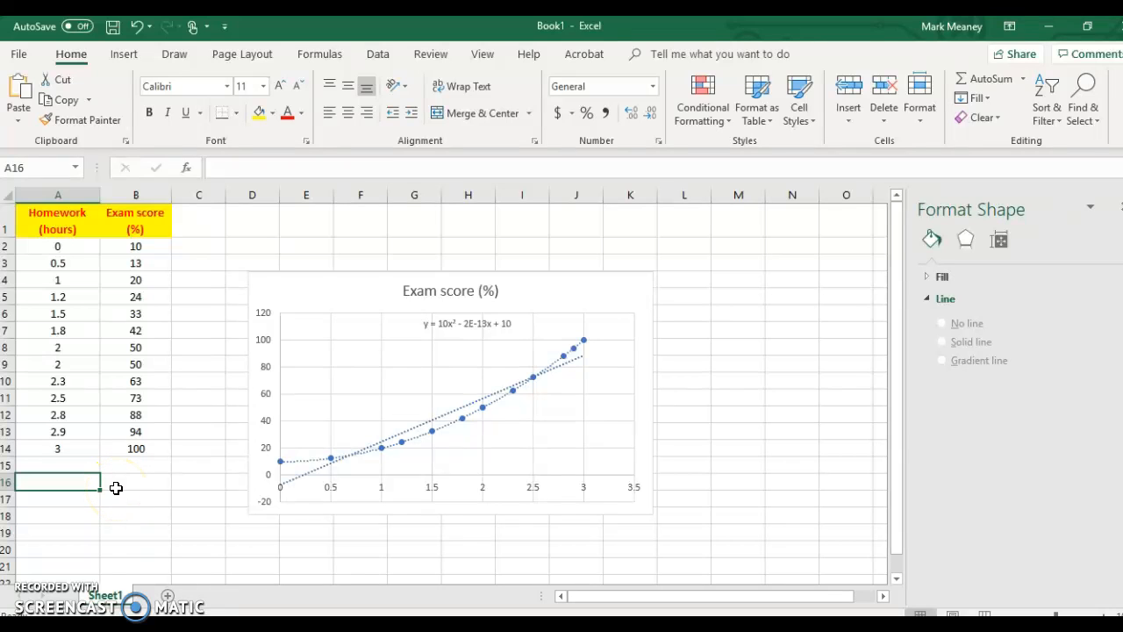
pyautogui.write('1.5')
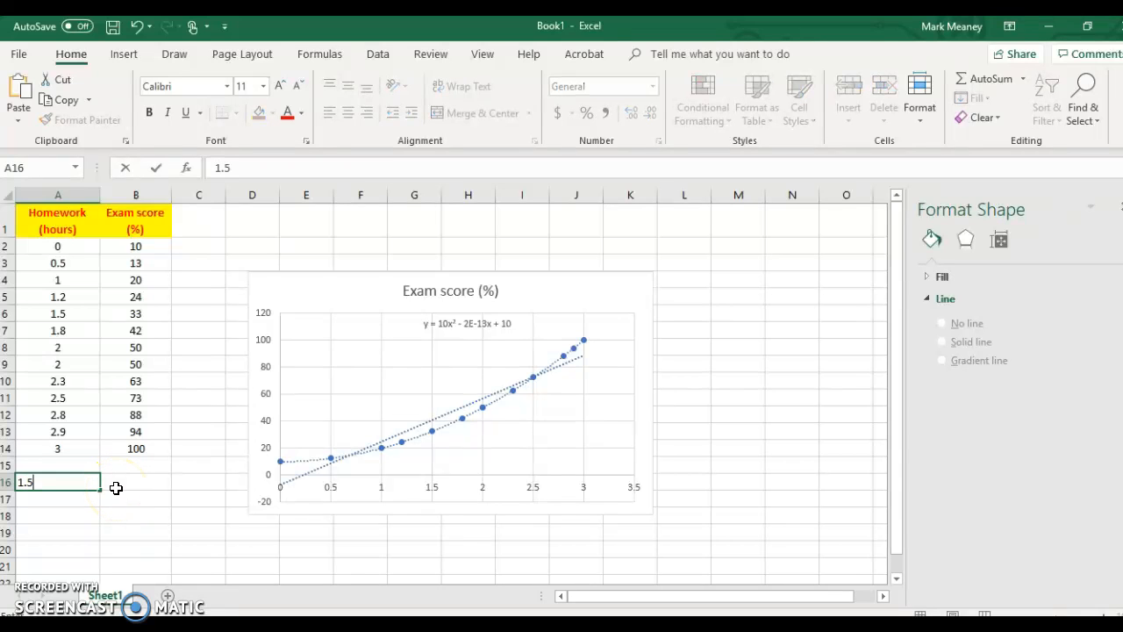
pyautogui.click(116, 487)
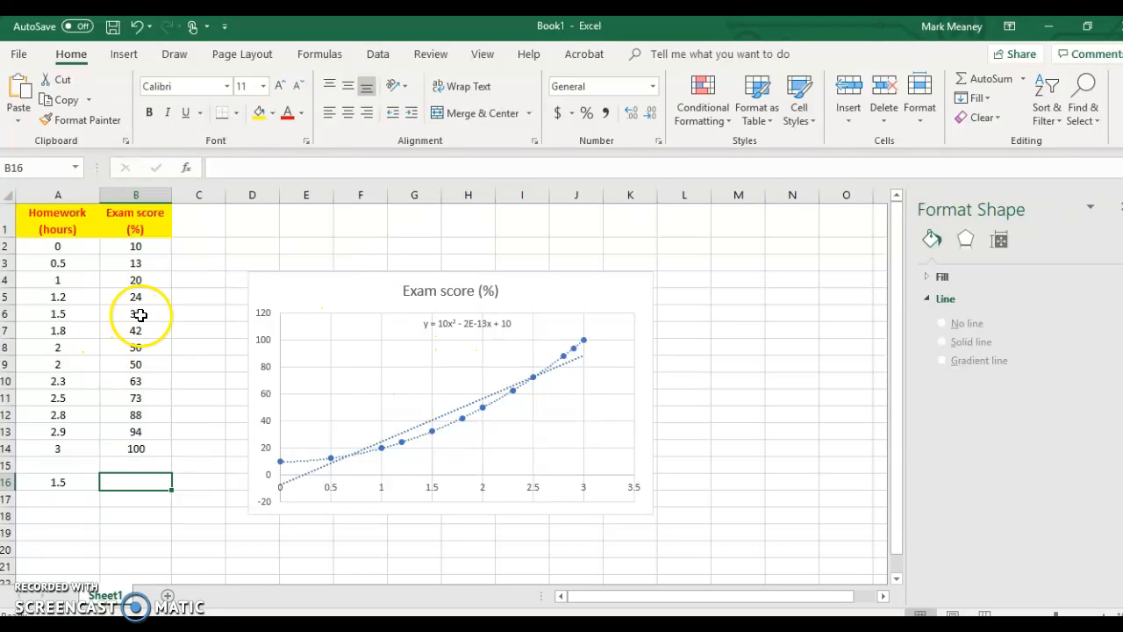
# - Set the homework hours in cell A16 to 1.7
pyautogui.click(69, 479)
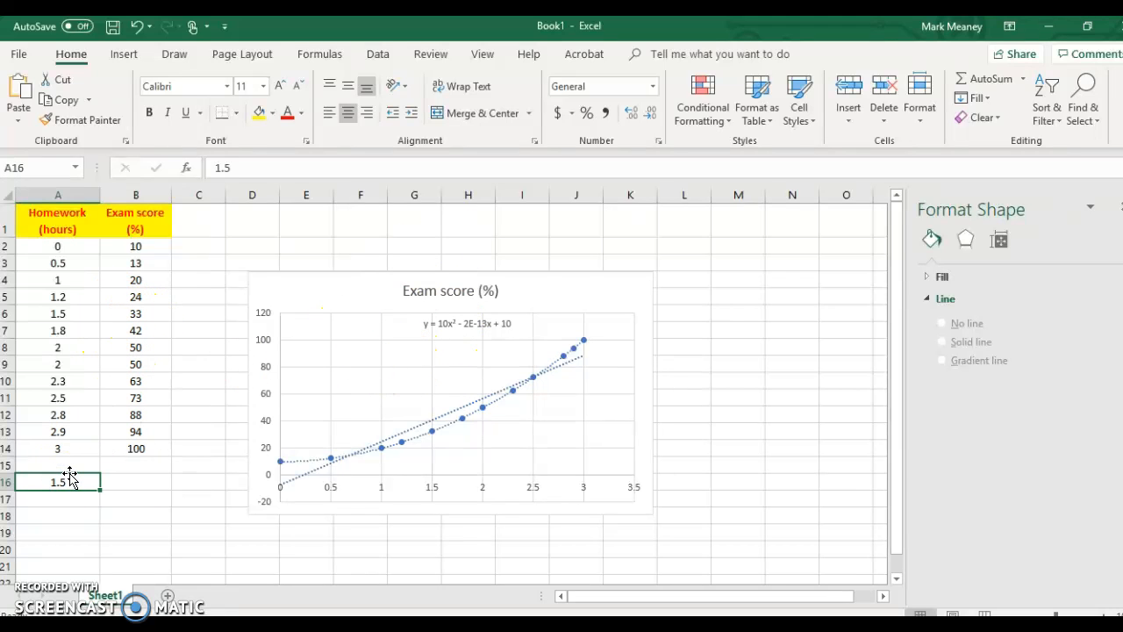
pyautogui.doubleClick(69, 479)
pyautogui.press('BackSpace')
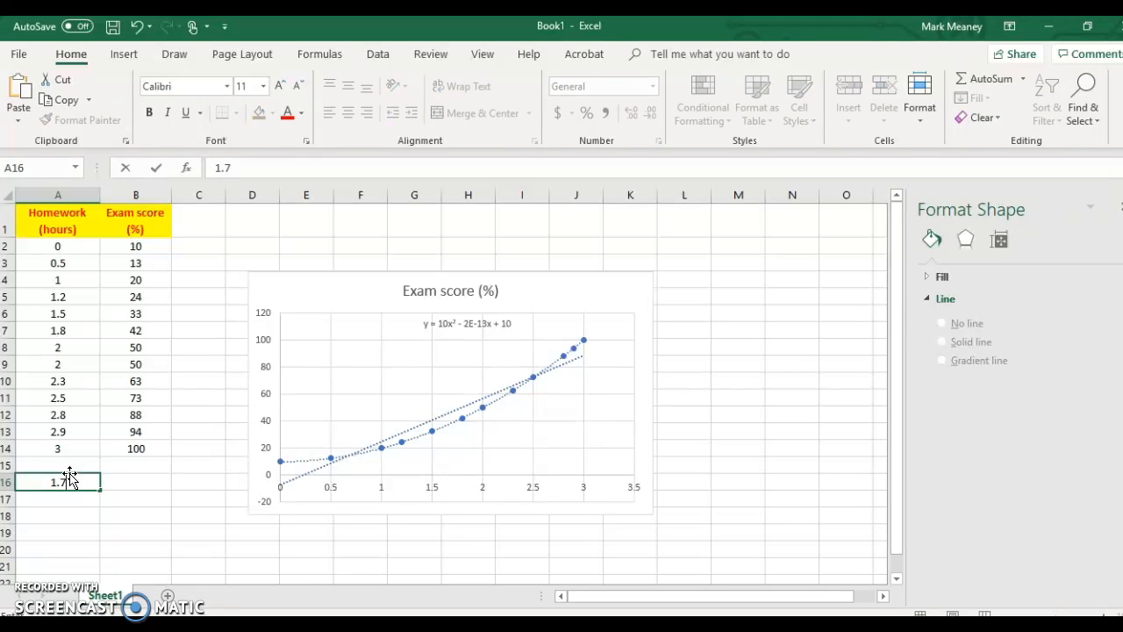
pyautogui.press('Return')
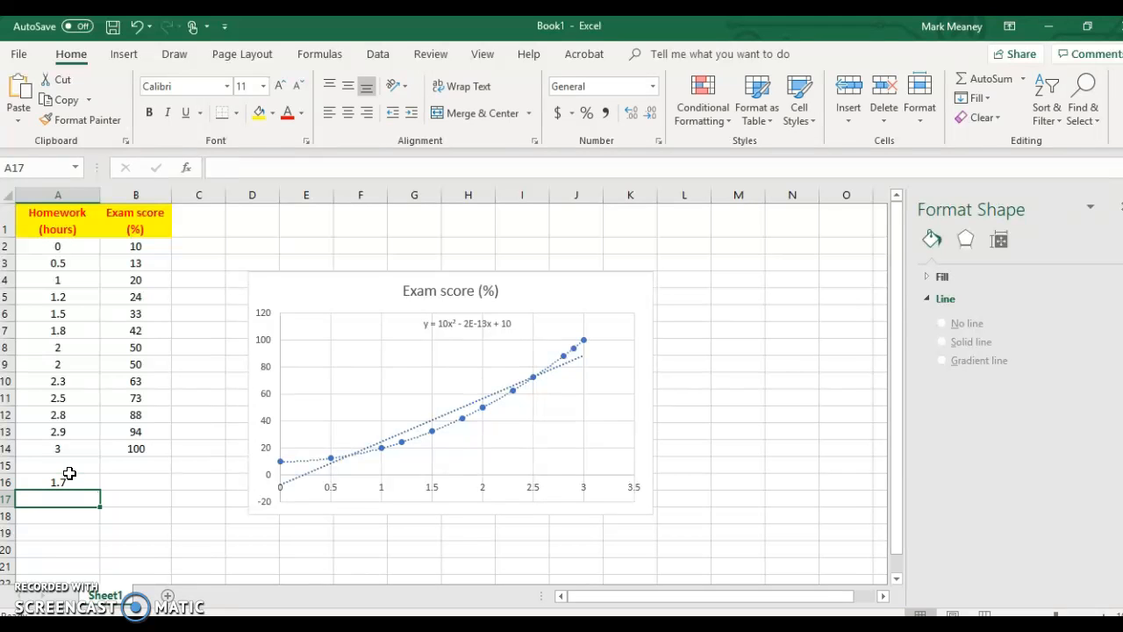
# - Calculate the predicted exam score in cell B16 with the formula =10*A16^2+10
pyautogui.click(138, 481)
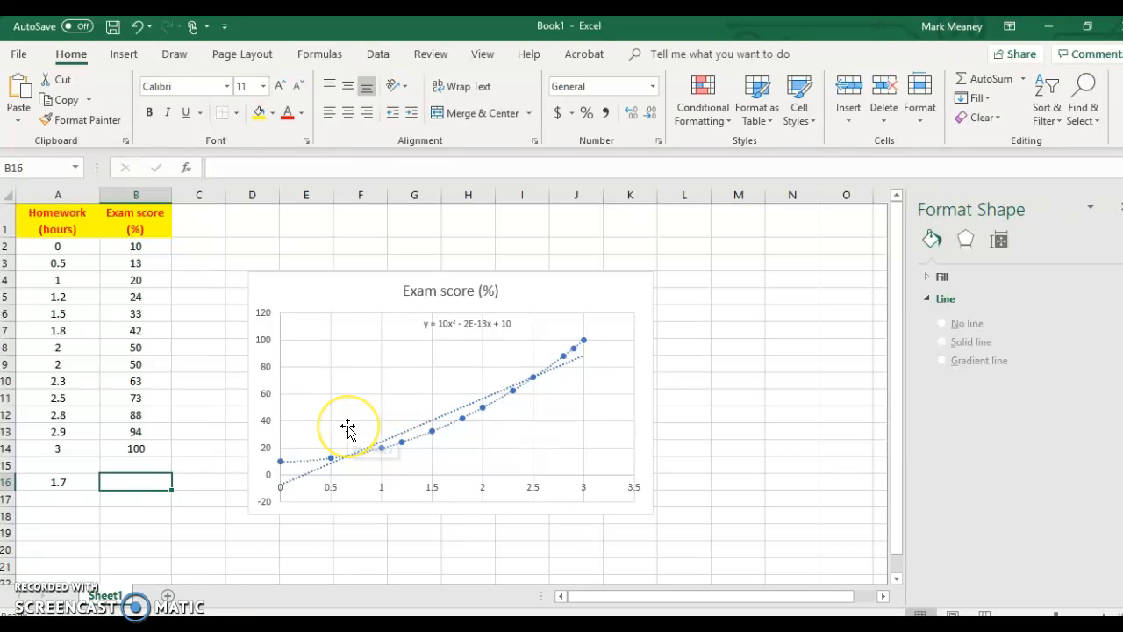
pyautogui.write('=10*')
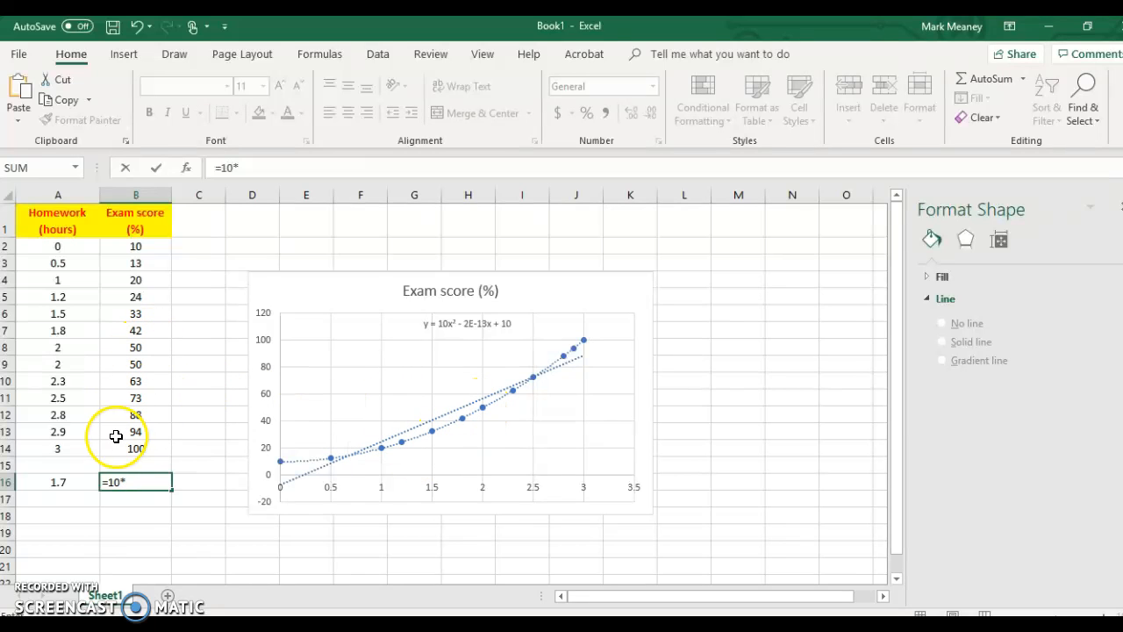
pyautogui.click(60, 482)
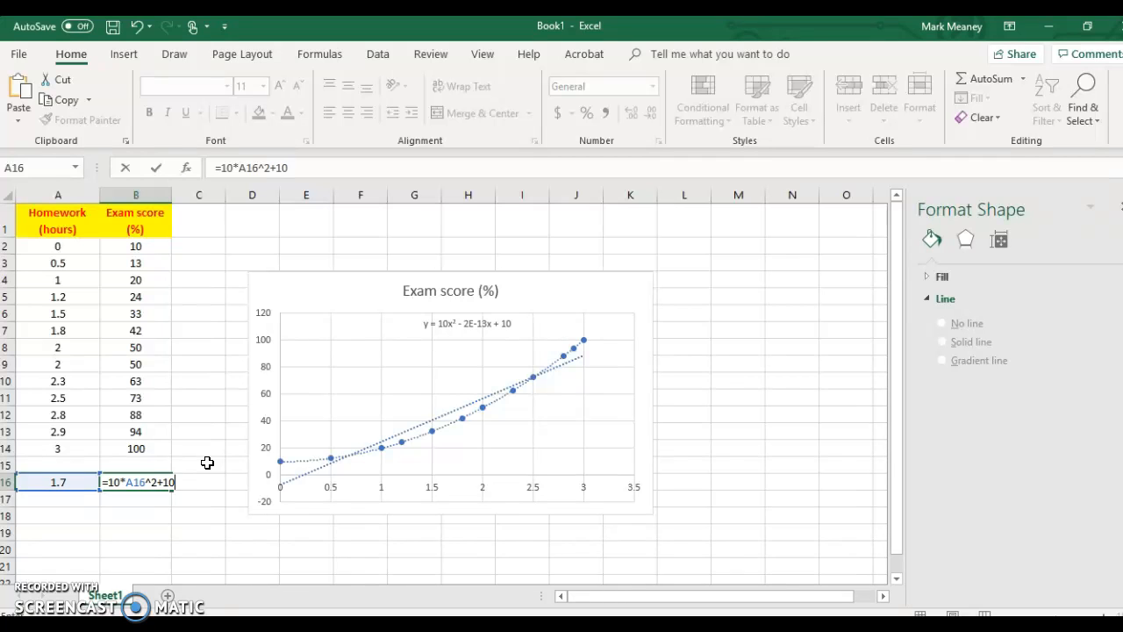
pyautogui.press('Return')
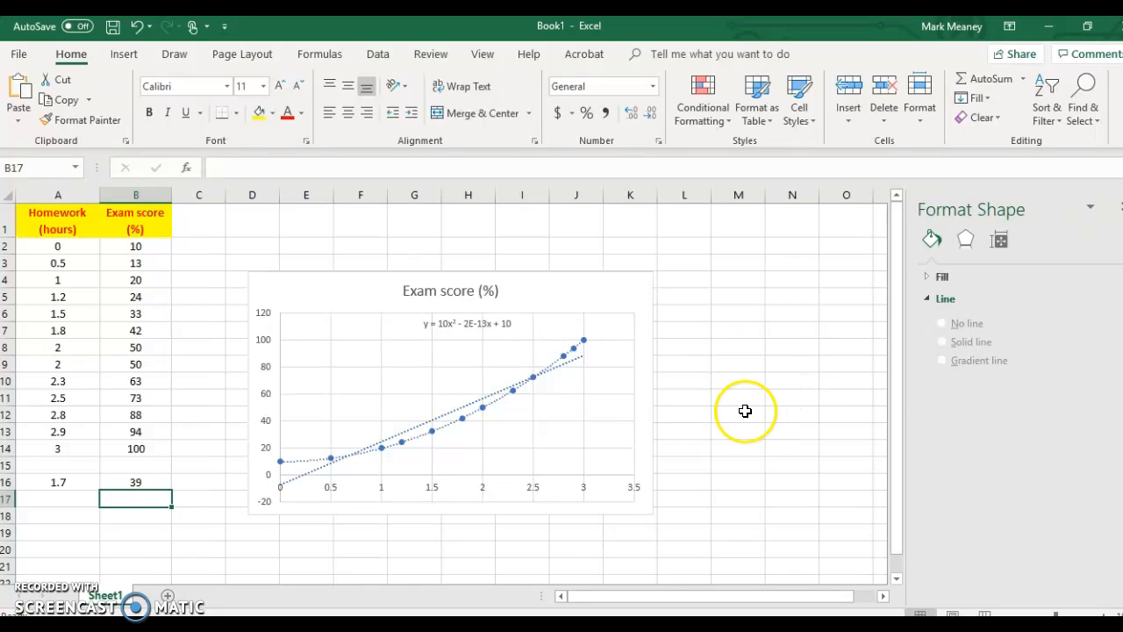
# - Move the polynomial equation label down and toward the vertical axis, into the empty area above the curve
pyautogui.moveTo(470, 322); pyautogui.dragTo(444, 345)
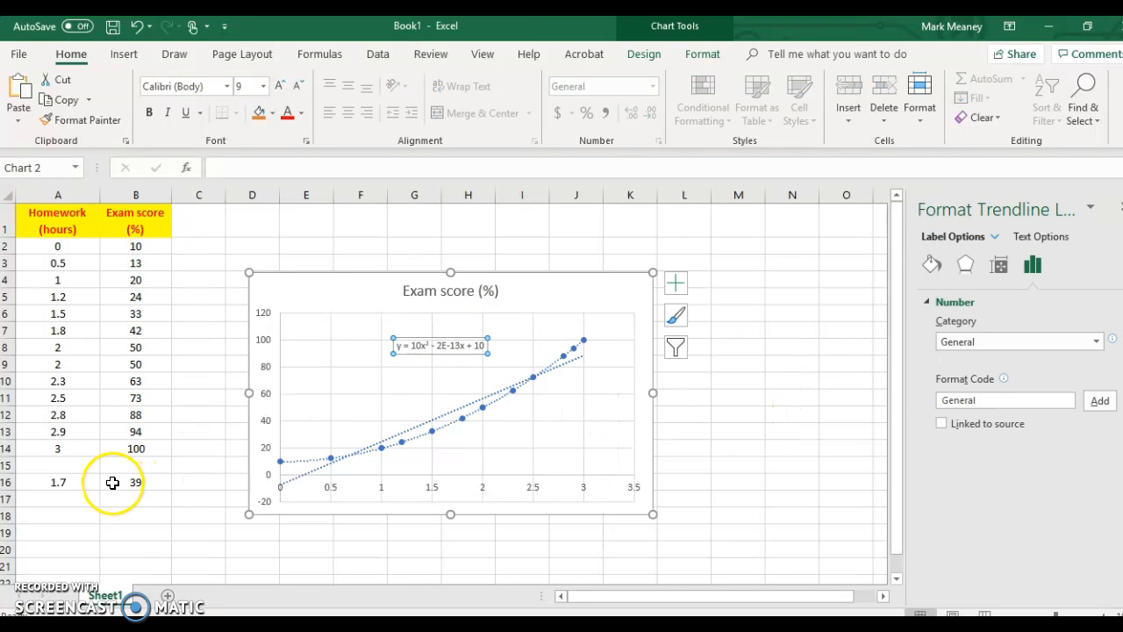